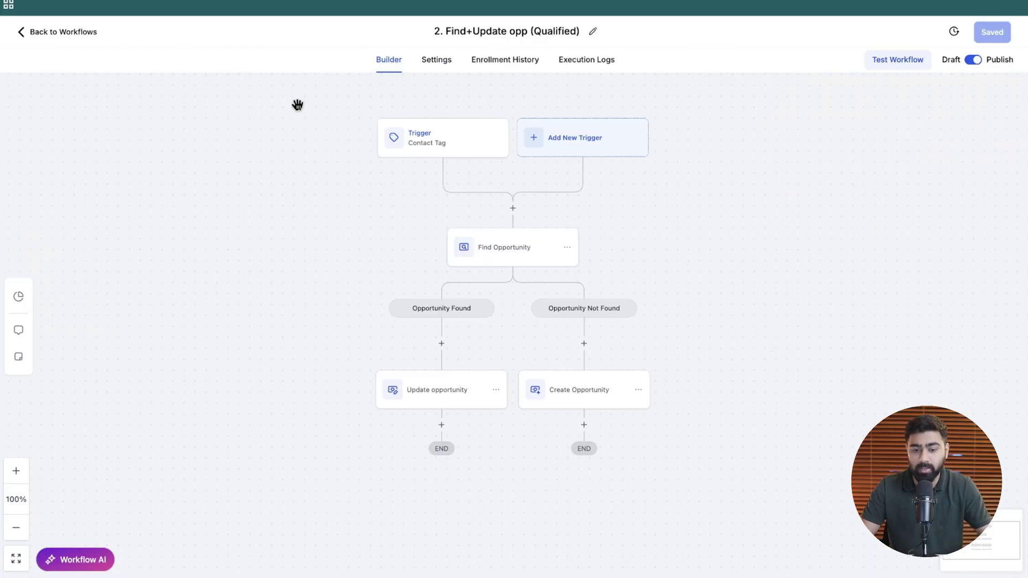
- Create a blank workflow from scratch named '3. Lead Disqualified (Delete Opp)'
click(47, 35)
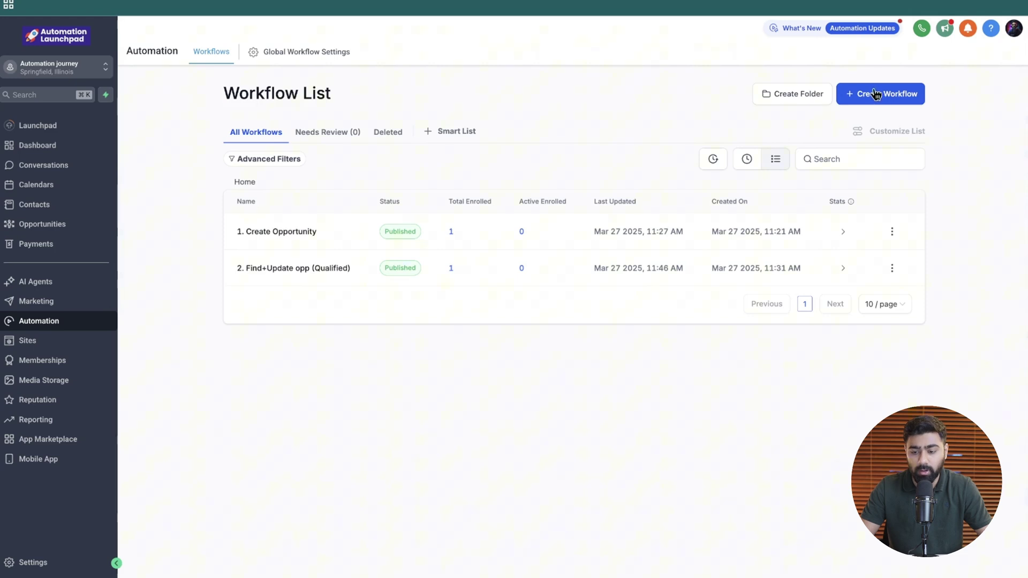
click(876, 97)
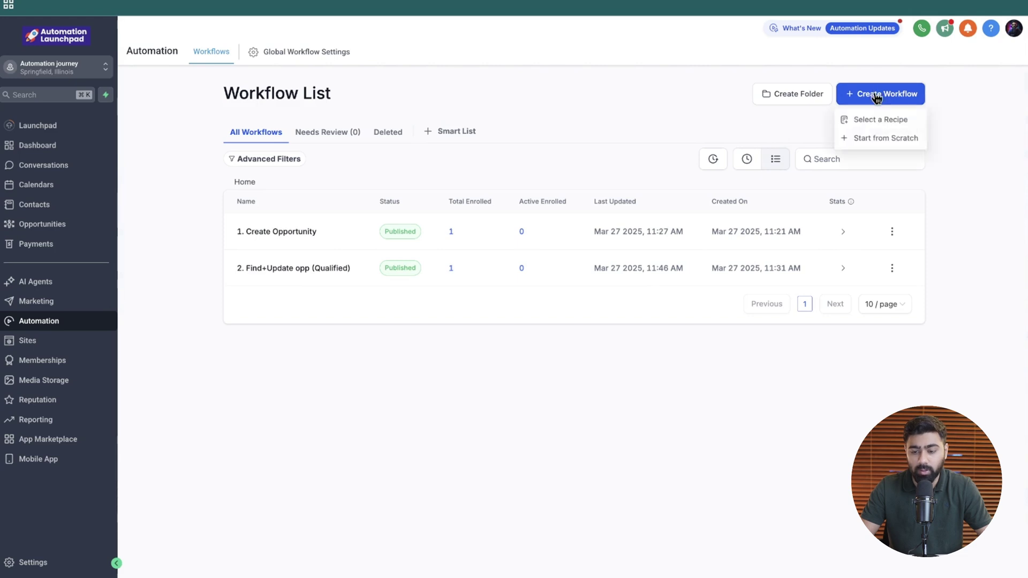
click(878, 138)
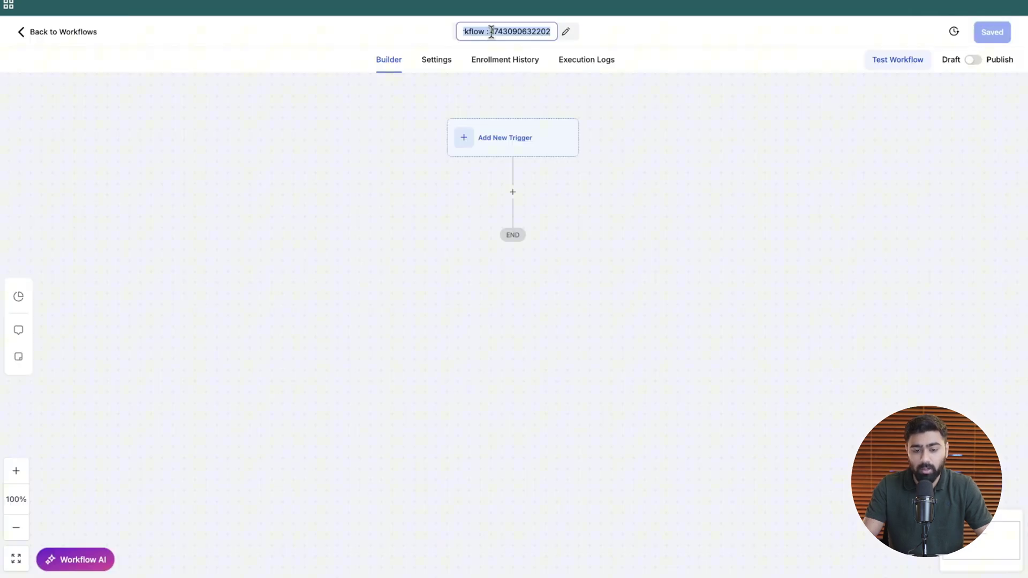
text(3. Lead Disqualified)
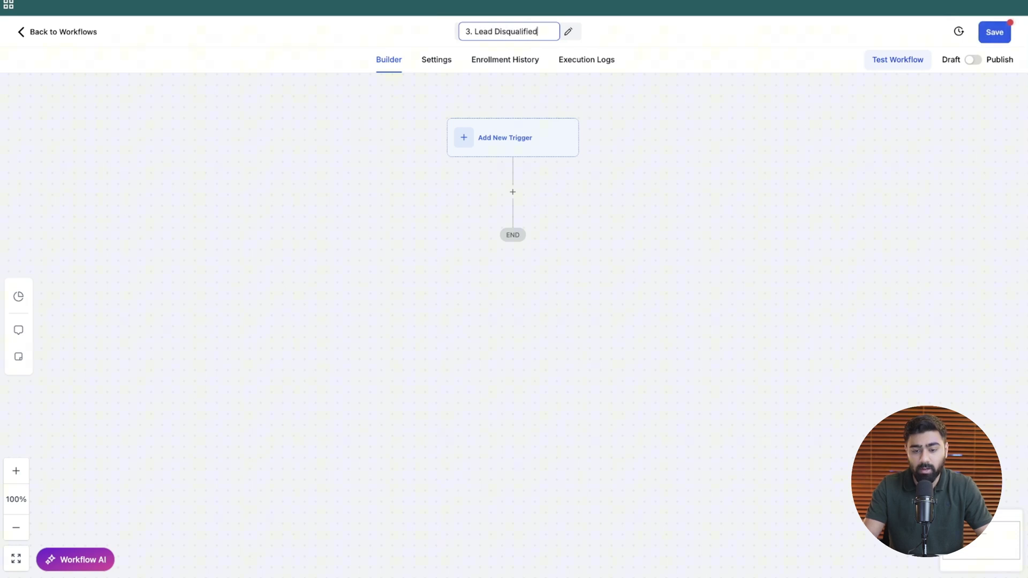
text(Delete Opp))
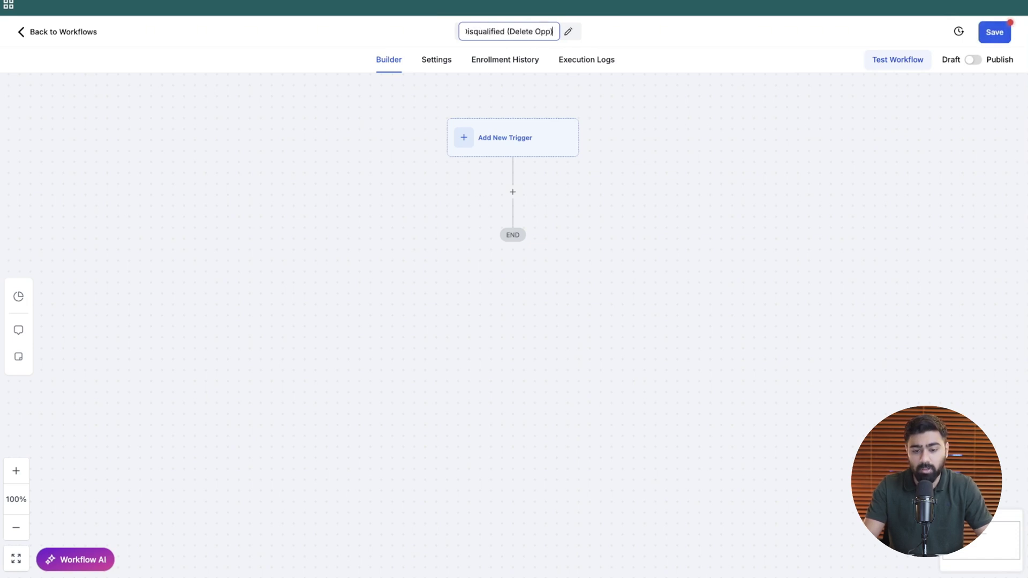
key(Return)
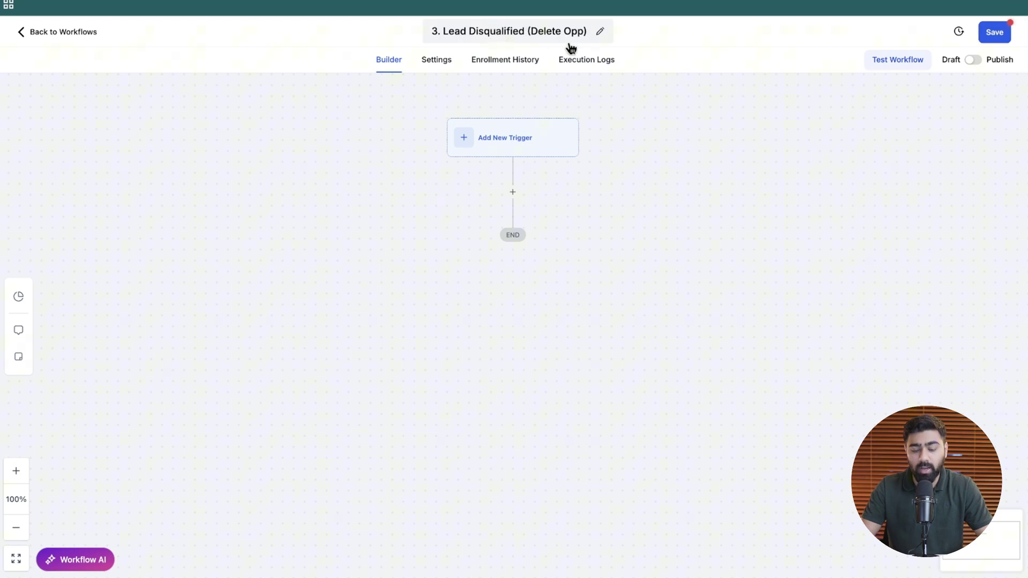
- Add a Contact Tag trigger to the workflow
click(513, 140)
text(tag)
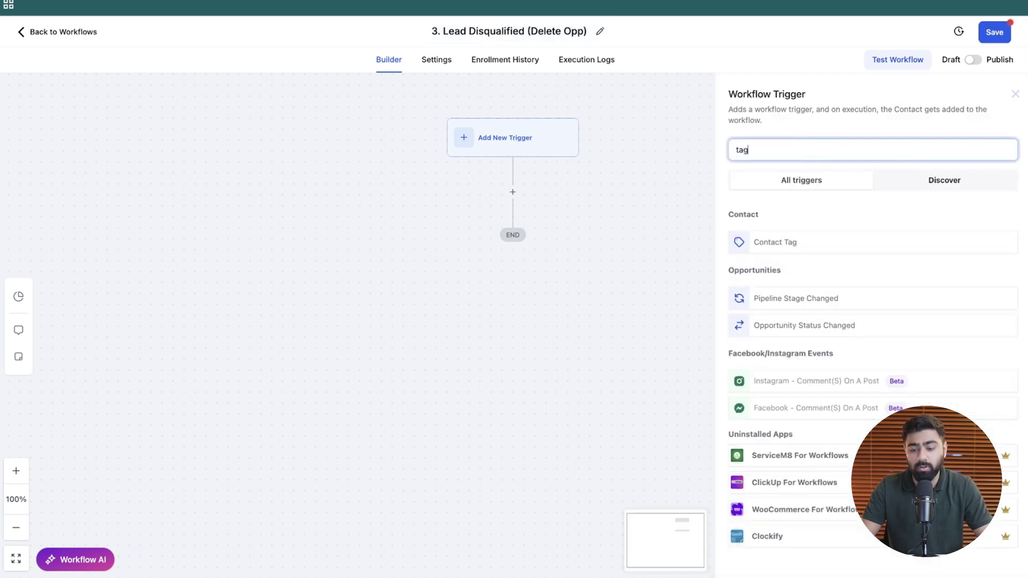
click(771, 242)
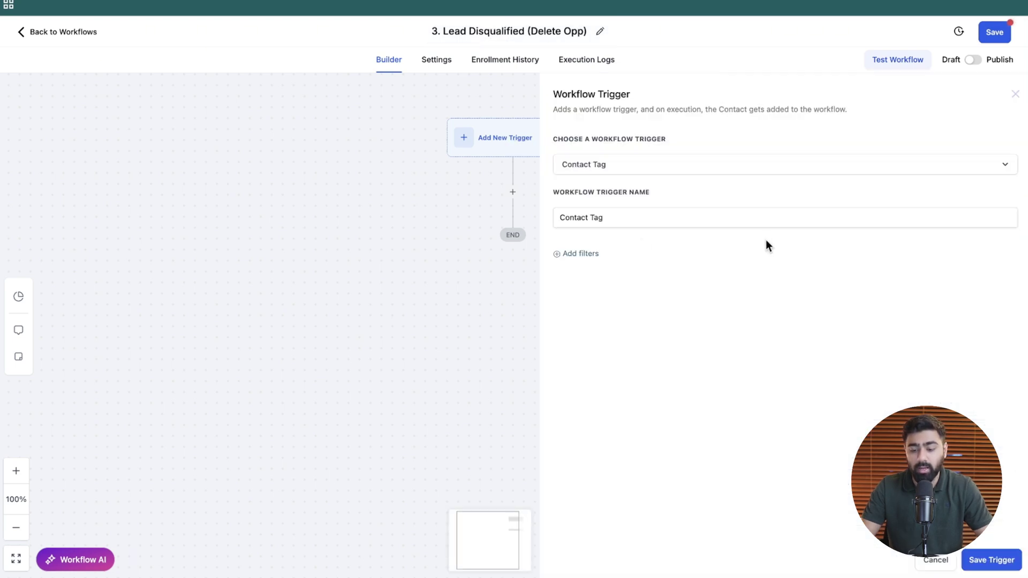
- Filter the trigger to Tag Added: disqualified and save it
click(586, 259)
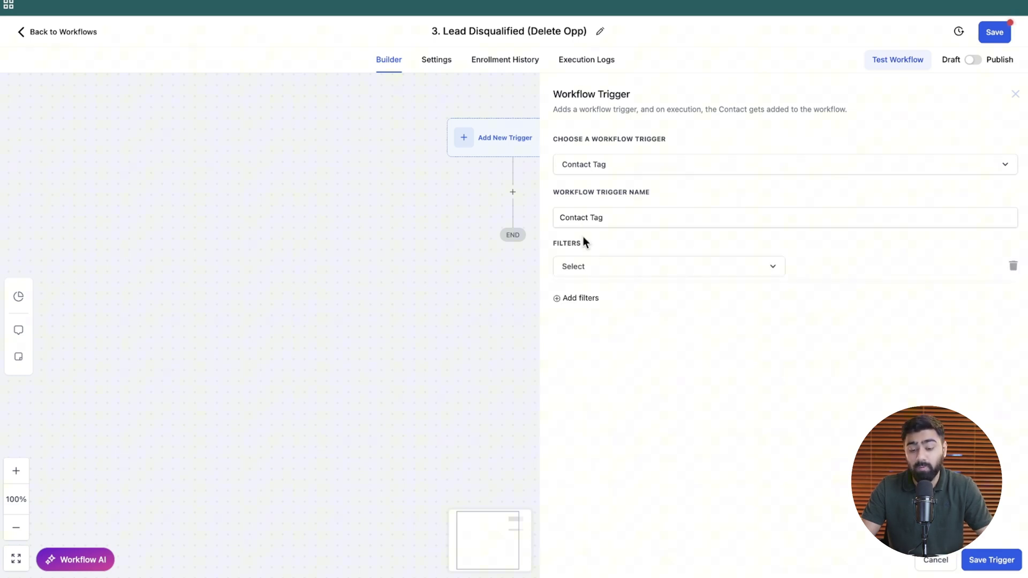
click(588, 265)
click(592, 338)
click(827, 271)
text(d)
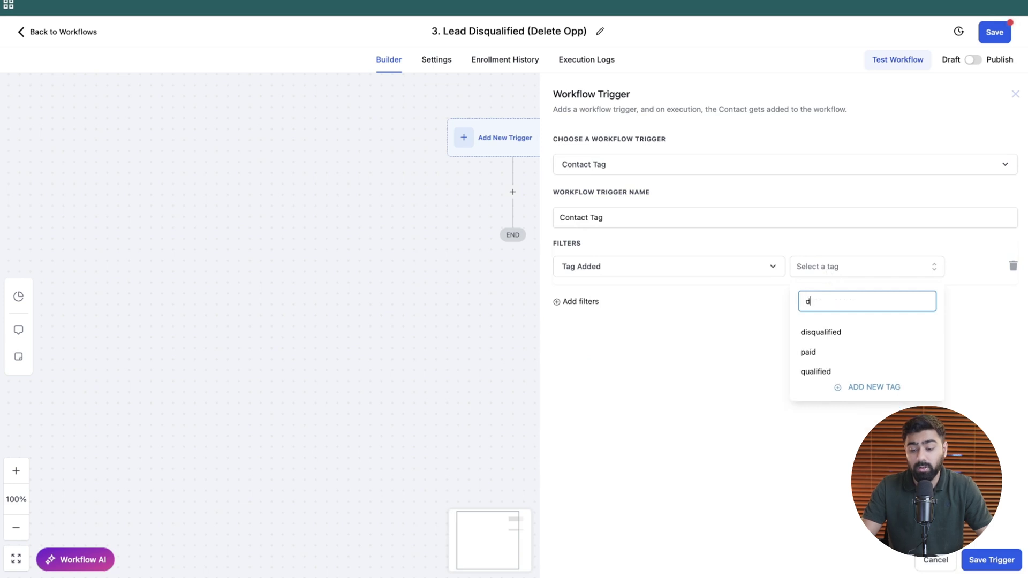
click(828, 333)
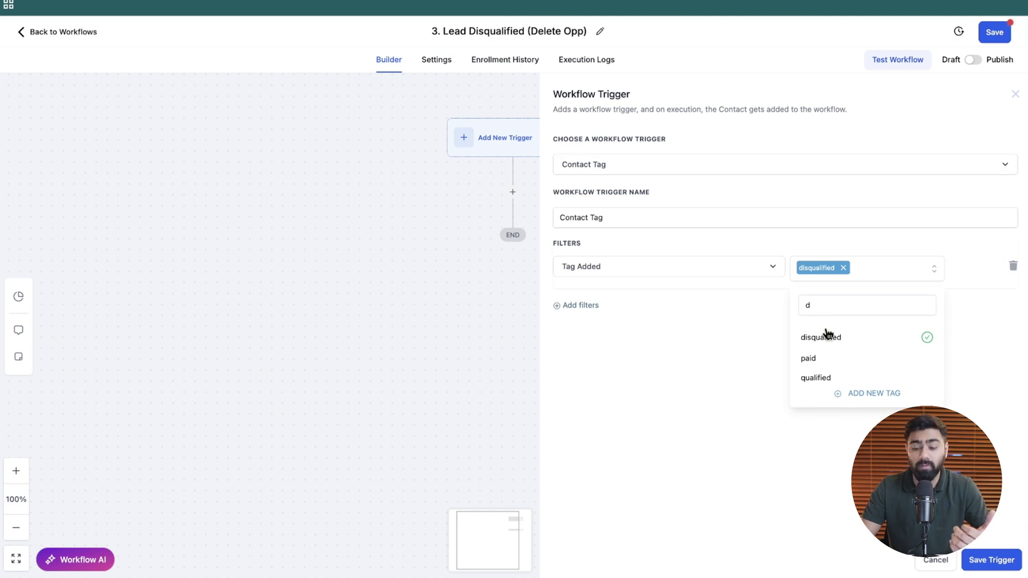
click(752, 340)
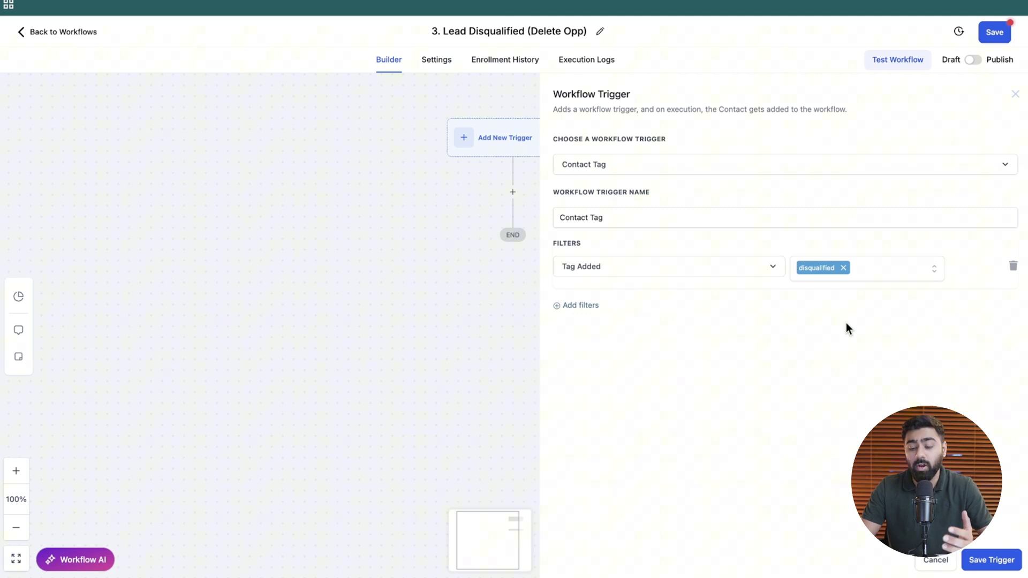
click(985, 562)
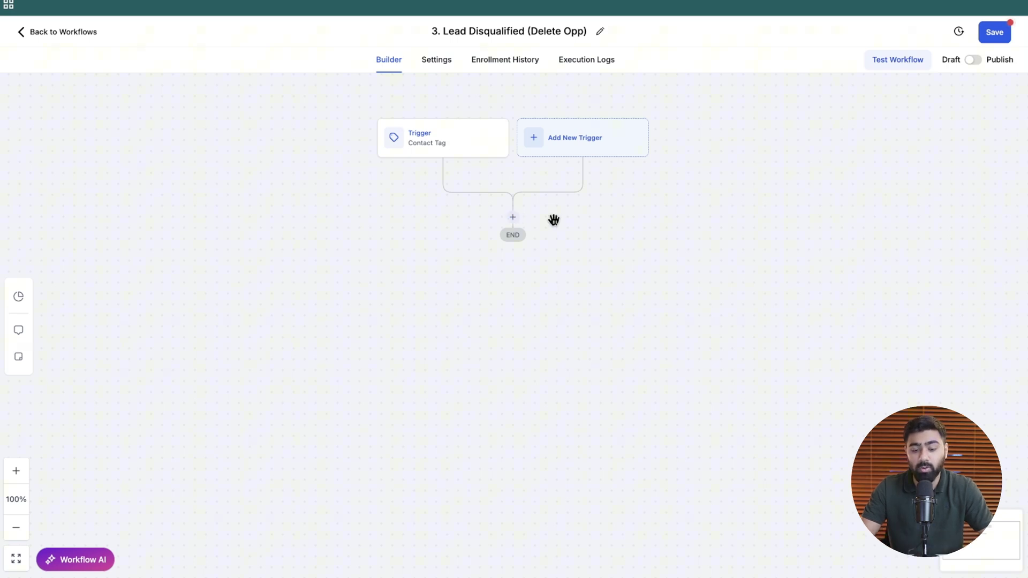
- Add a Find Opportunity action that keeps the most recently created opportunity
click(513, 217)
text(find)
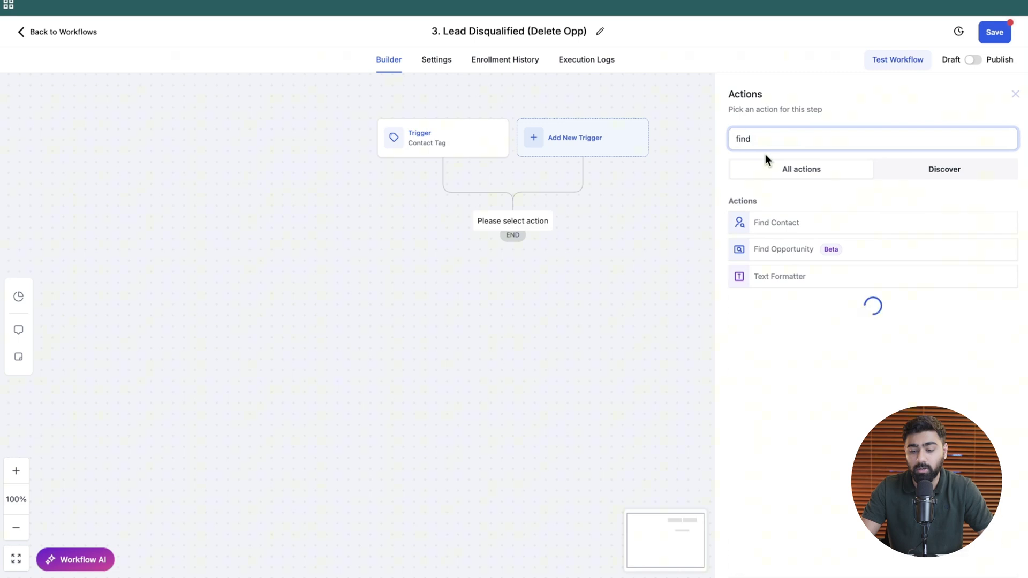
text( opp)
click(767, 220)
click(766, 218)
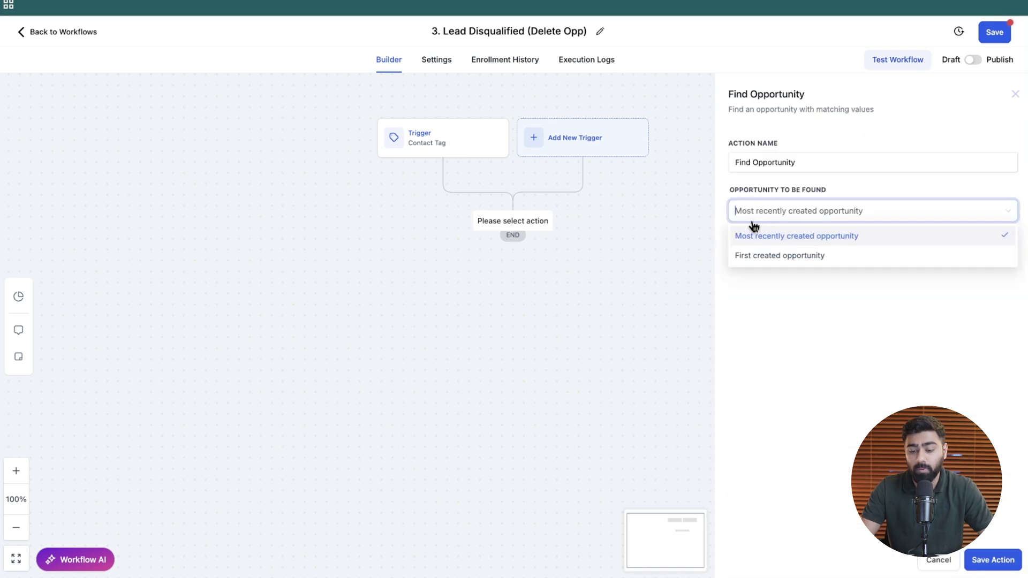
click(746, 235)
- Add the condition Pipeline Is Real Estate Pipeline and save the action
click(759, 244)
click(757, 256)
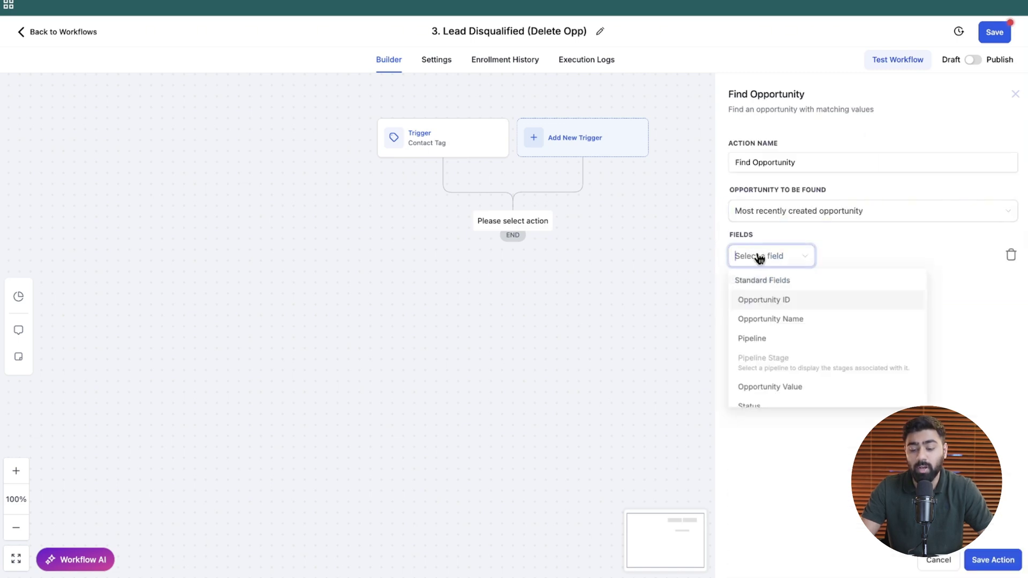
click(764, 340)
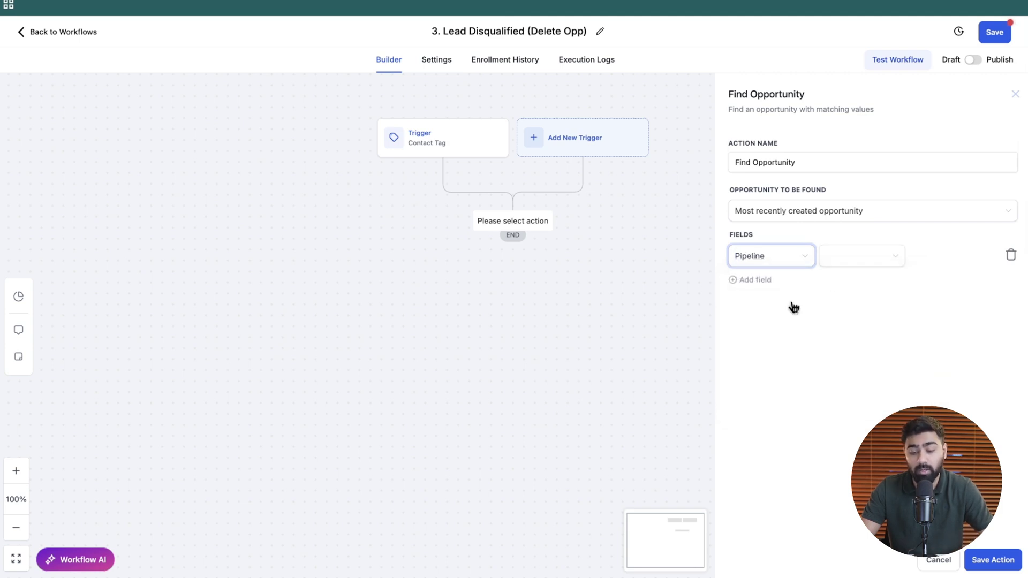
click(844, 264)
click(842, 283)
click(924, 259)
click(937, 288)
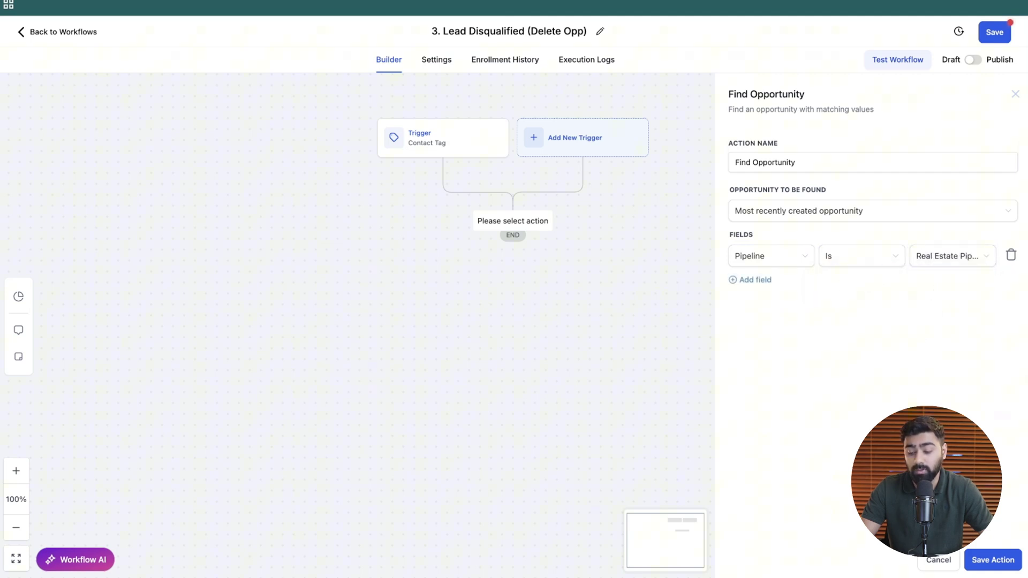
click(1001, 560)
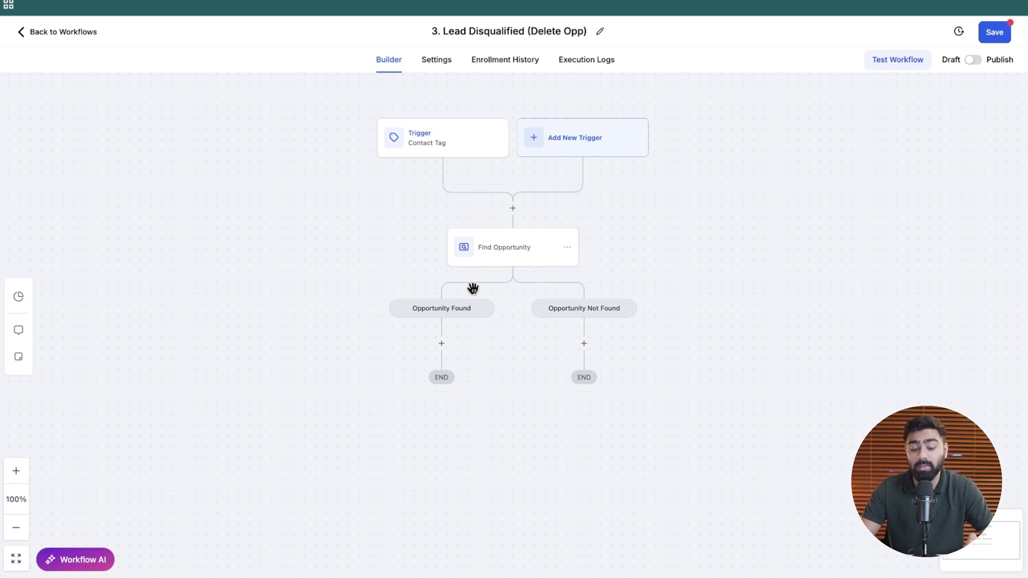
- Add Remove Opportunity under Opportunity Found, targeting the opportunity found in this workflow
click(441, 343)
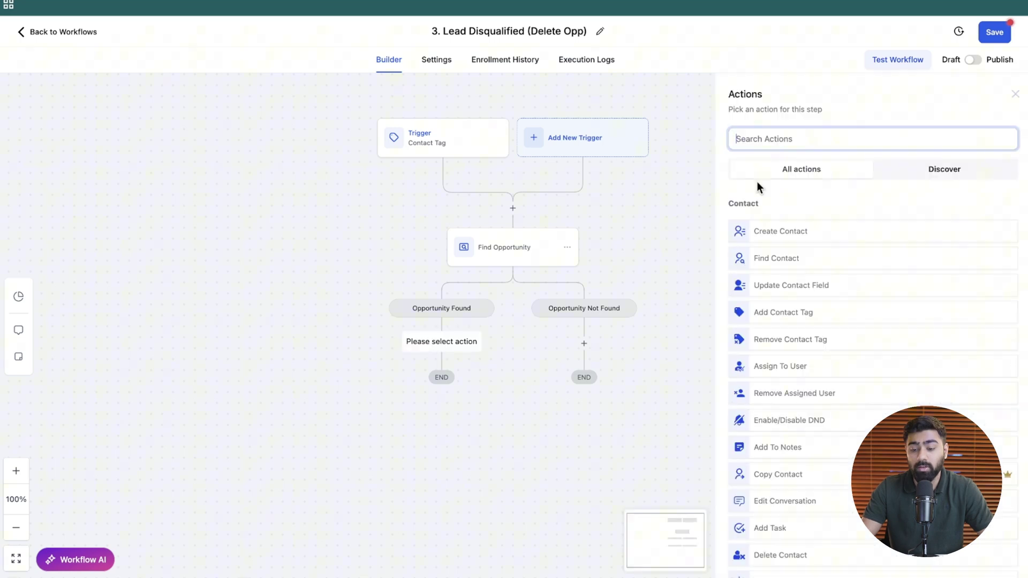
text(remve)
key(BackSpace)
text(ove)
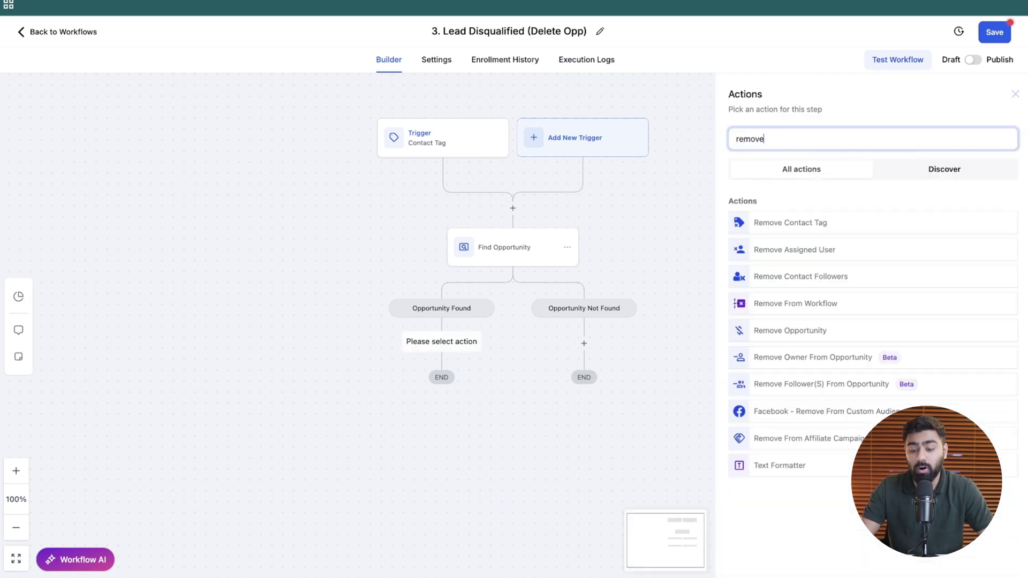
click(776, 334)
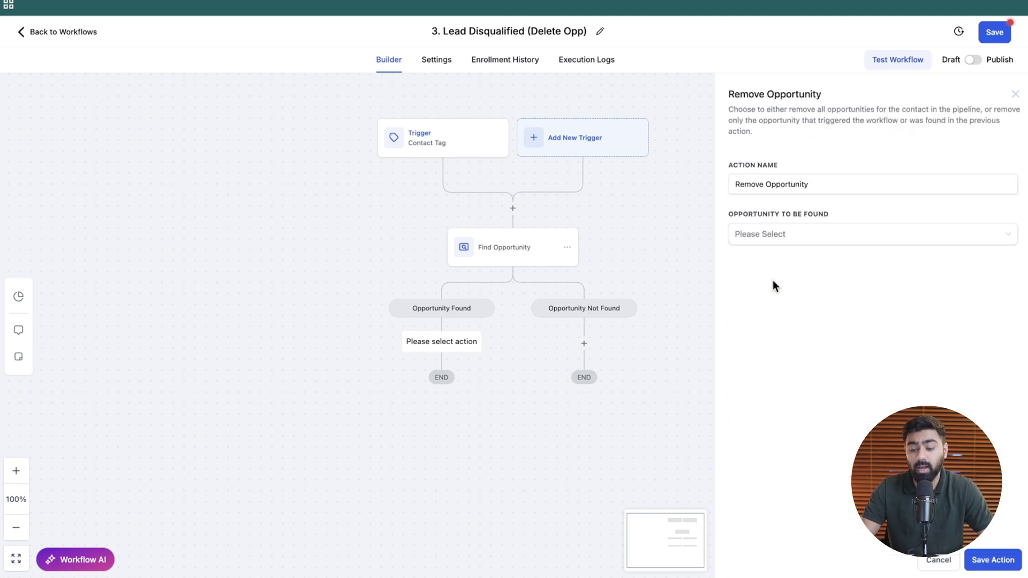
click(776, 237)
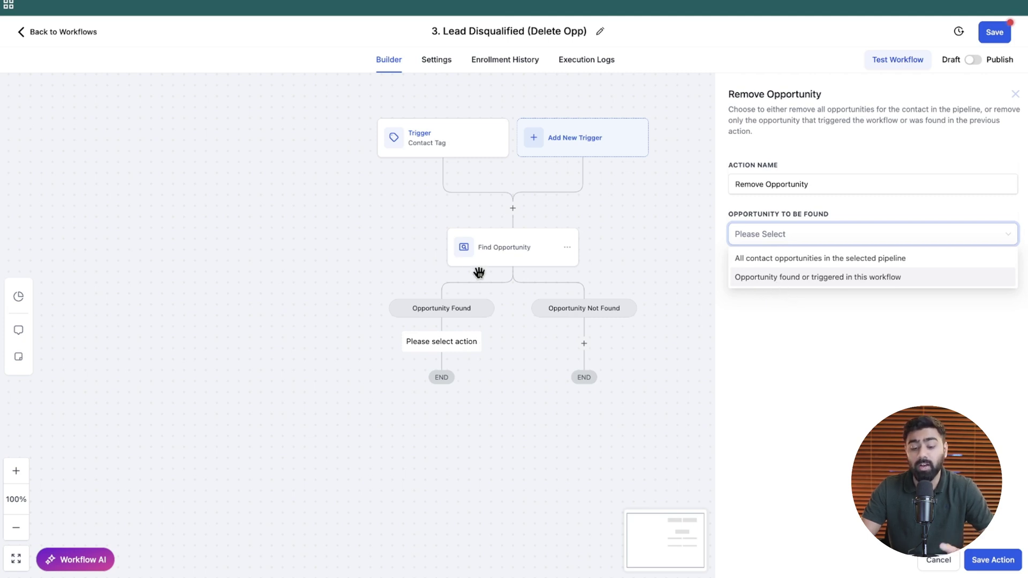
click(762, 279)
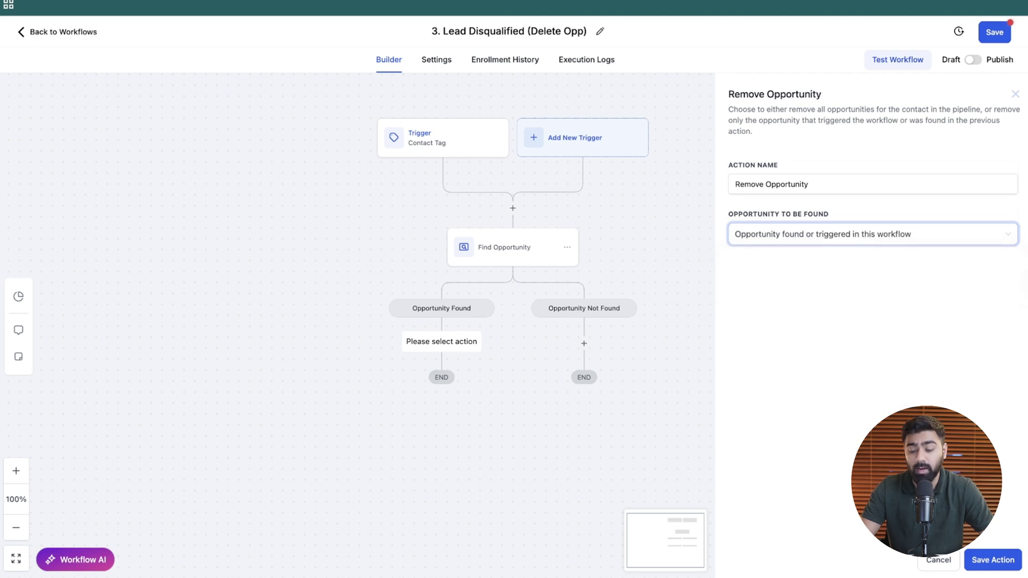
click(992, 560)
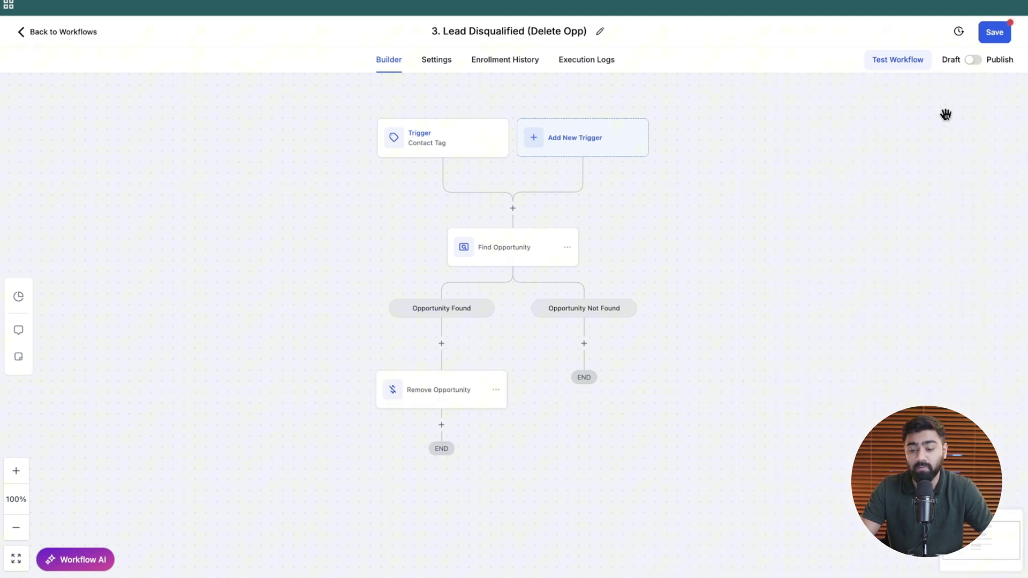
- Save the workflow, tag the test lead's contact as disqualified, and return to Opportunities
click(995, 34)
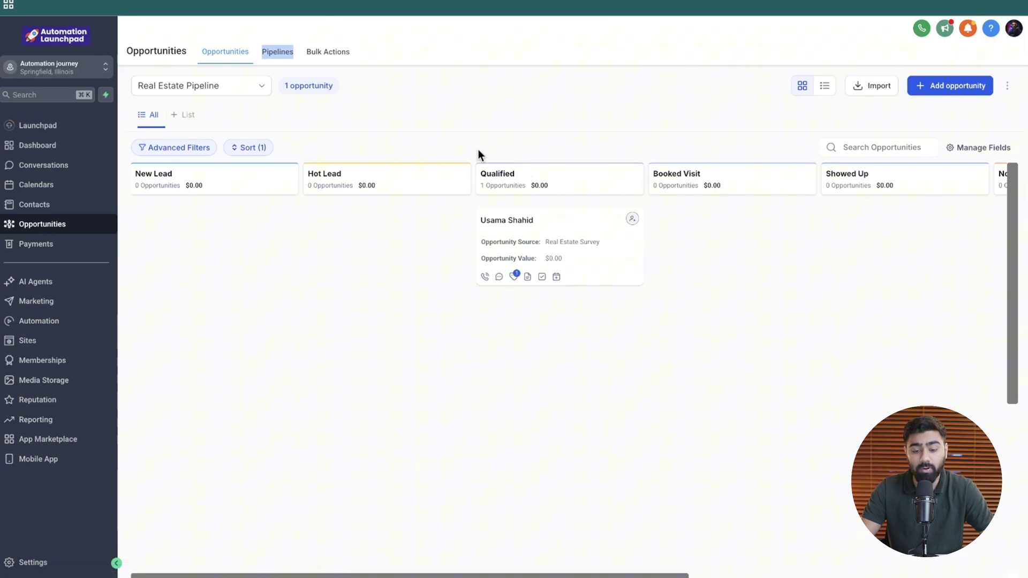
click(515, 221)
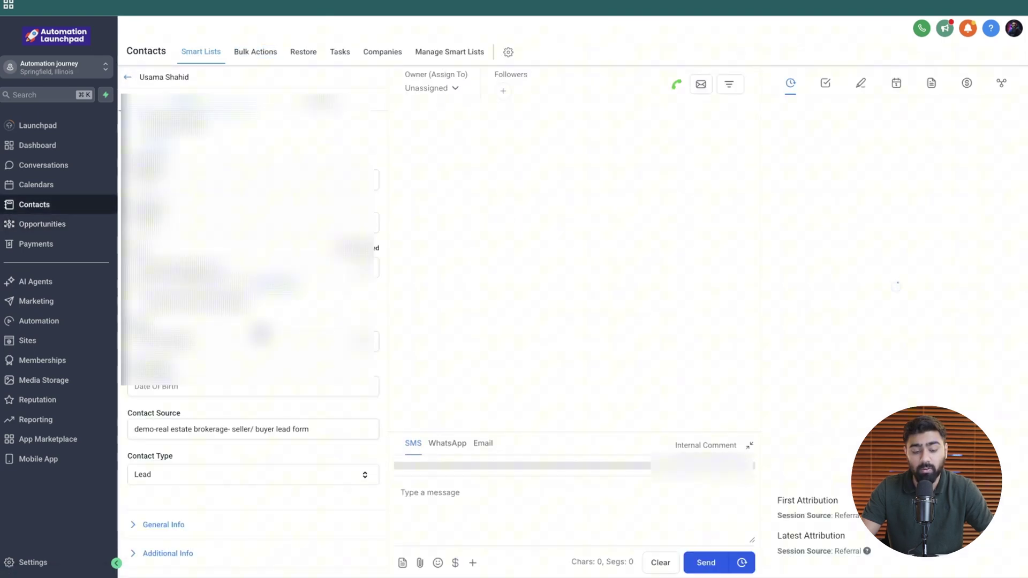
scroll(258, 327, down, 8)
click(185, 257)
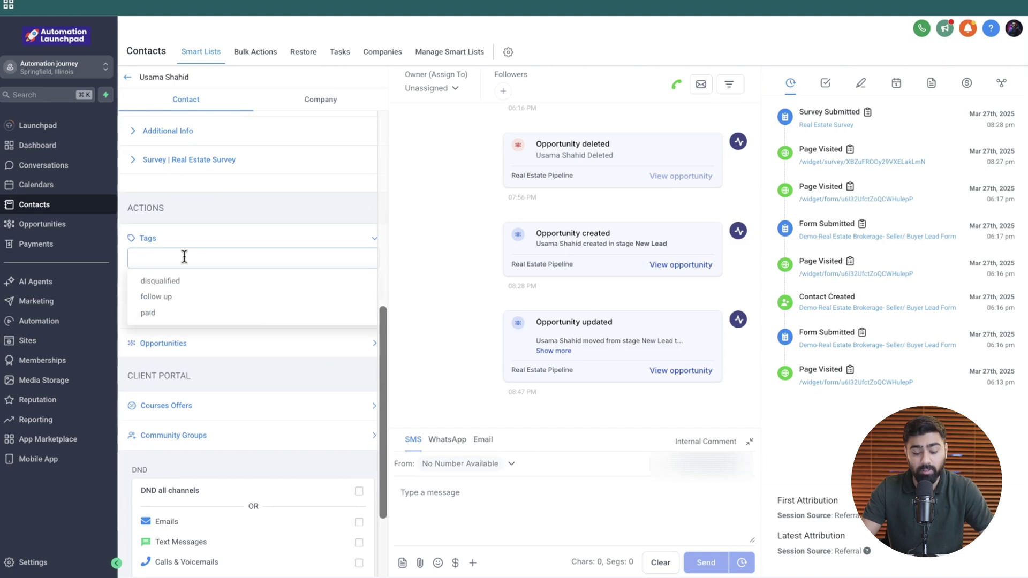
click(176, 281)
click(48, 228)
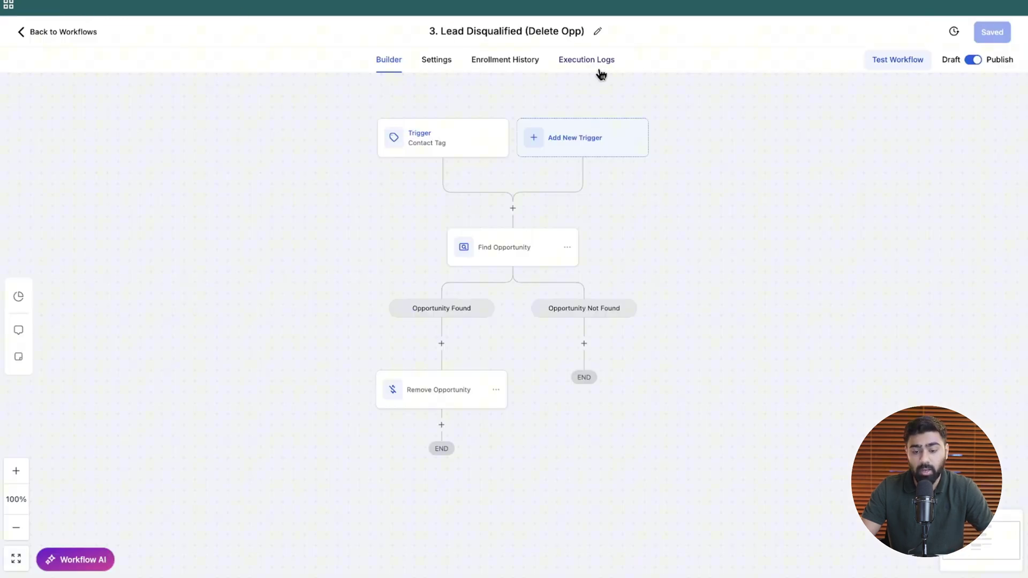
- Show the workflow's Execution Logs with Find and Remove Opportunity runs
click(593, 69)
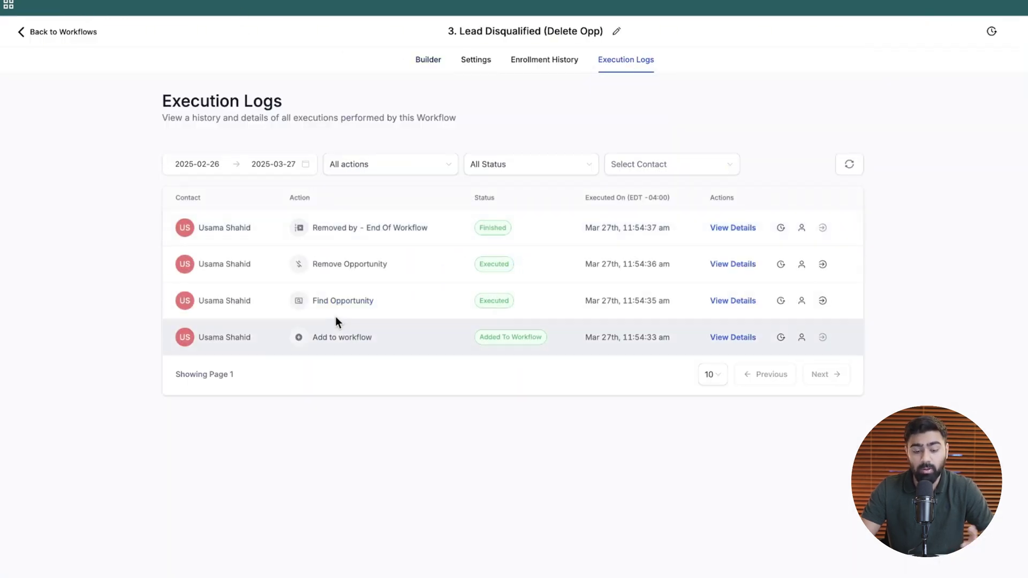